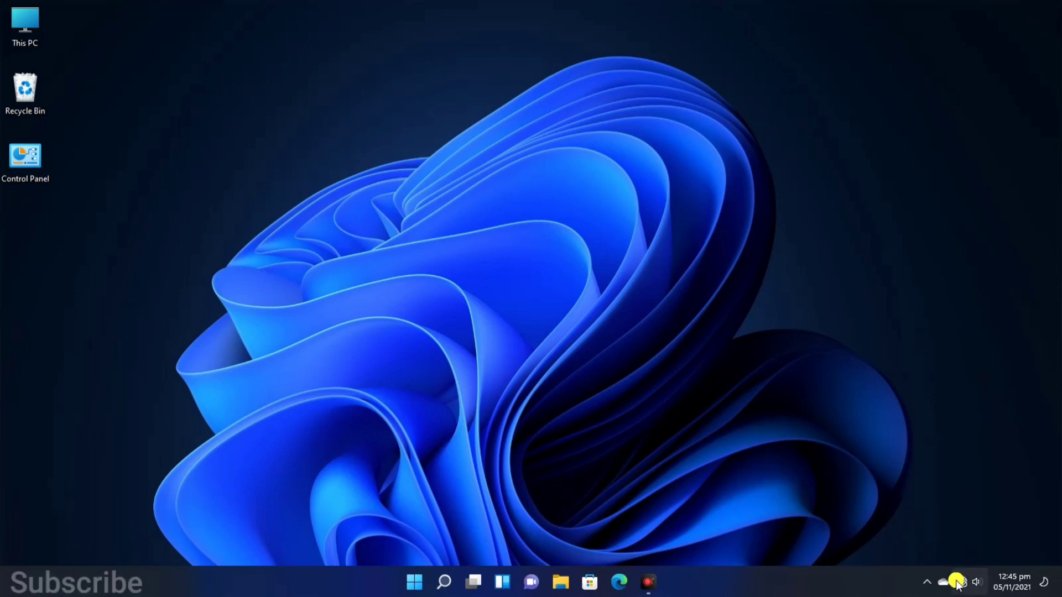
# - From quick settings, bring up the Wi-Fi page for TP-LINK_4334, which reports No internet
pyautogui.click(961, 583)
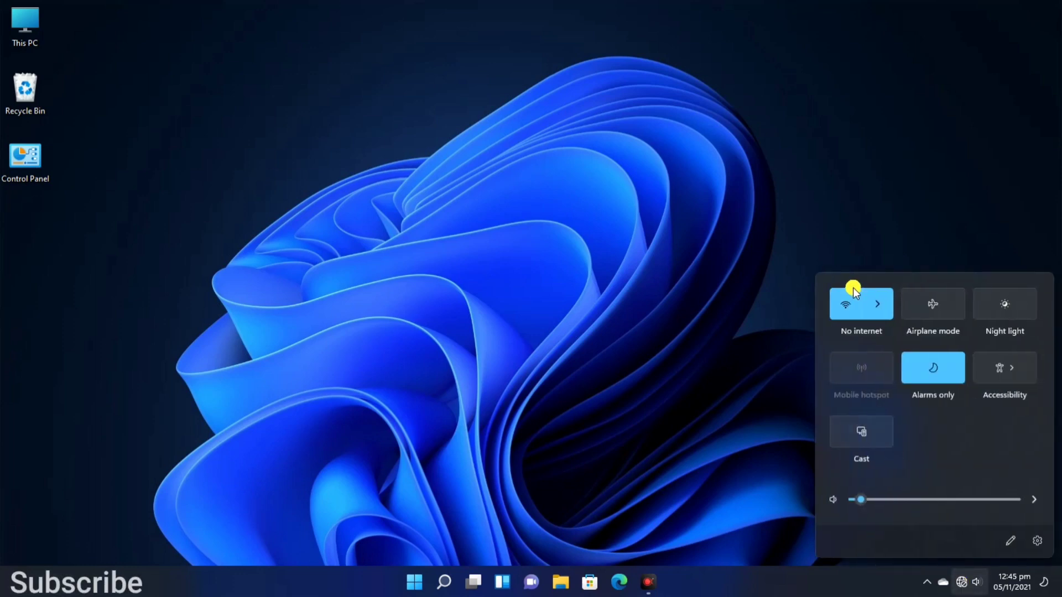
pyautogui.rightClick(861, 306)
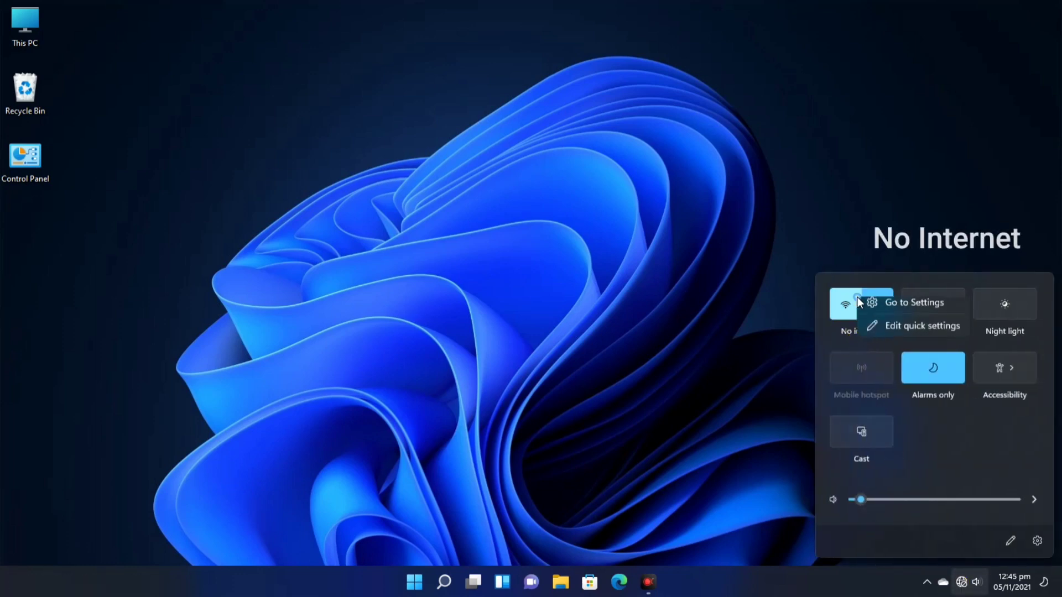
pyautogui.press('Escape')
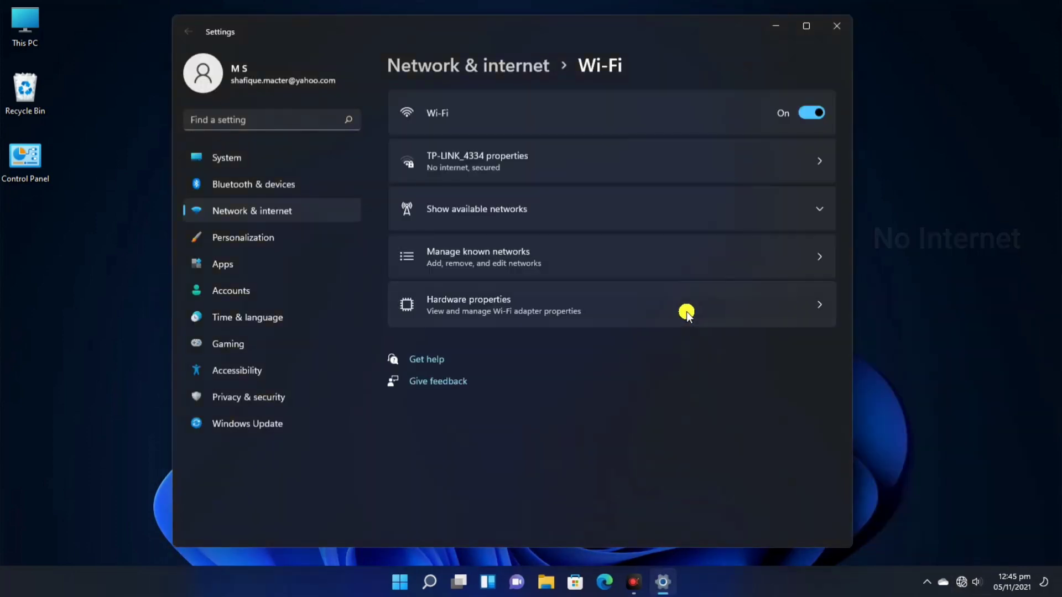
# - Review the TP-LINK_4334 network properties, then close Settings
pyautogui.click(821, 160)
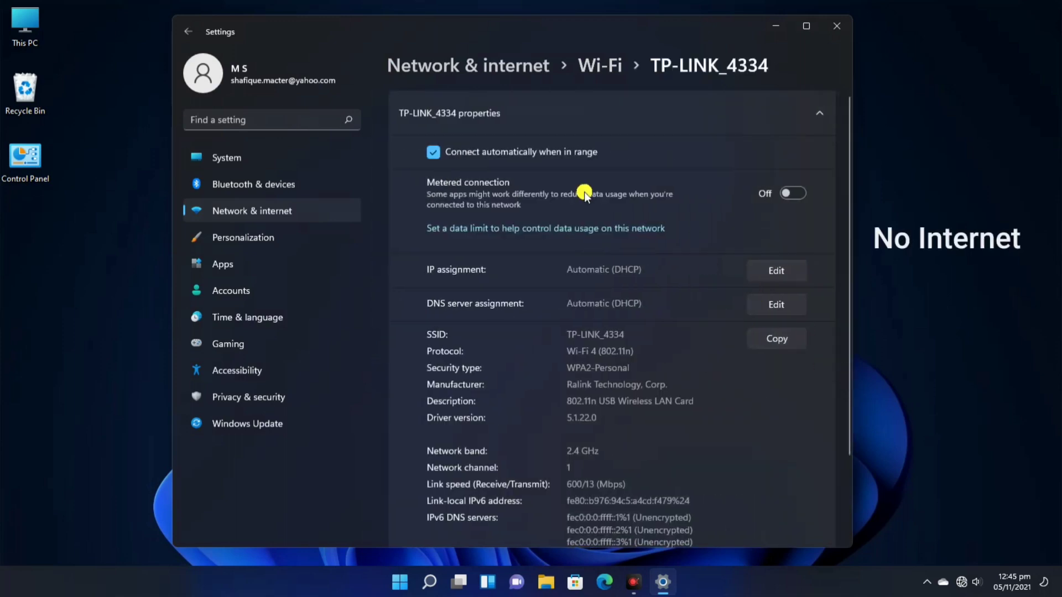
pyautogui.click(187, 30)
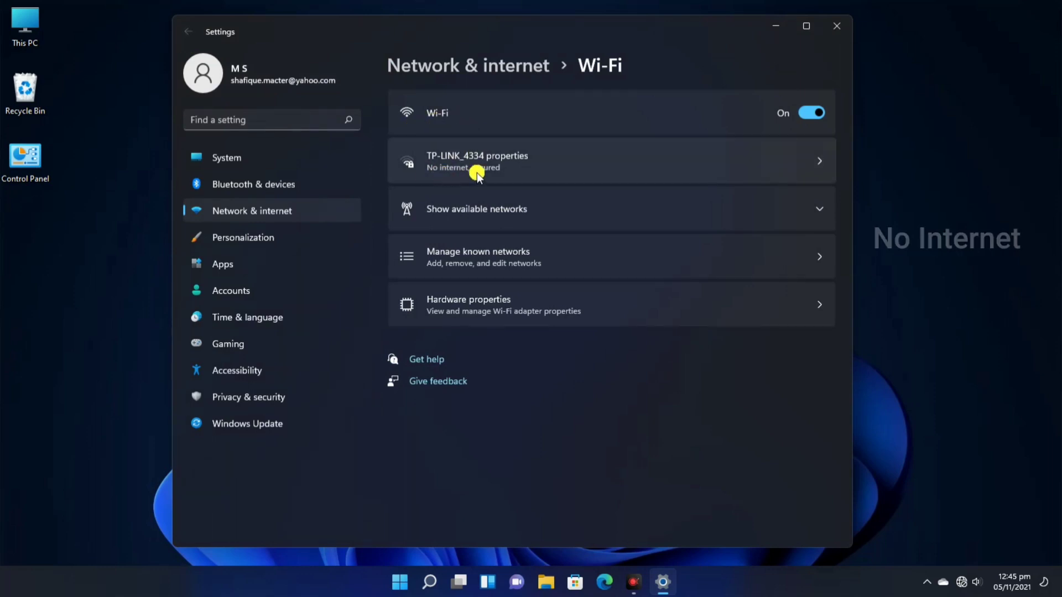
pyautogui.click(836, 26)
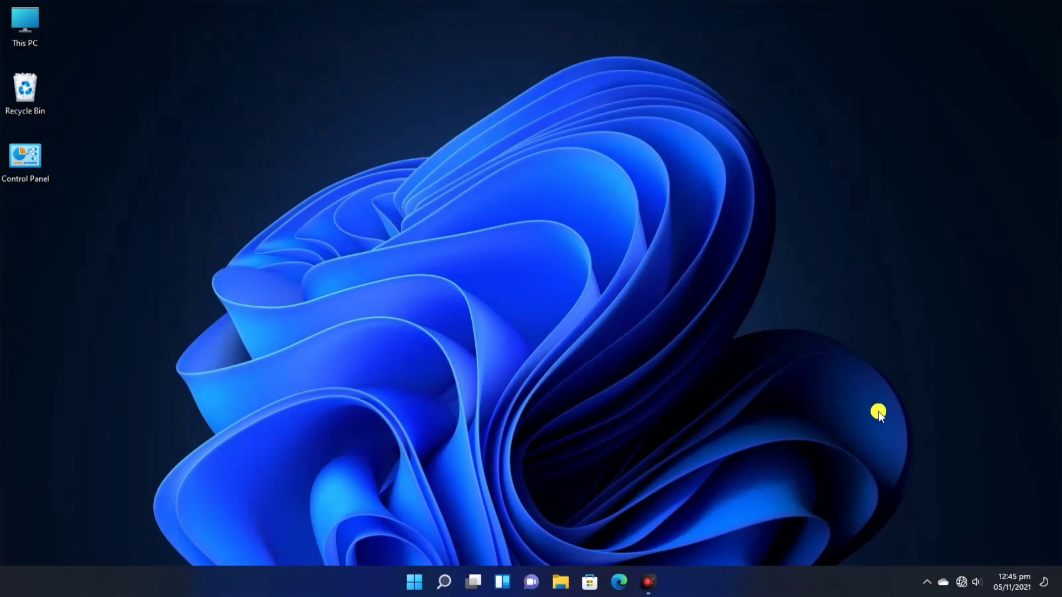
# - Search Windows for 'control panel' and open All Control Panel Items
pyautogui.click(444, 584)
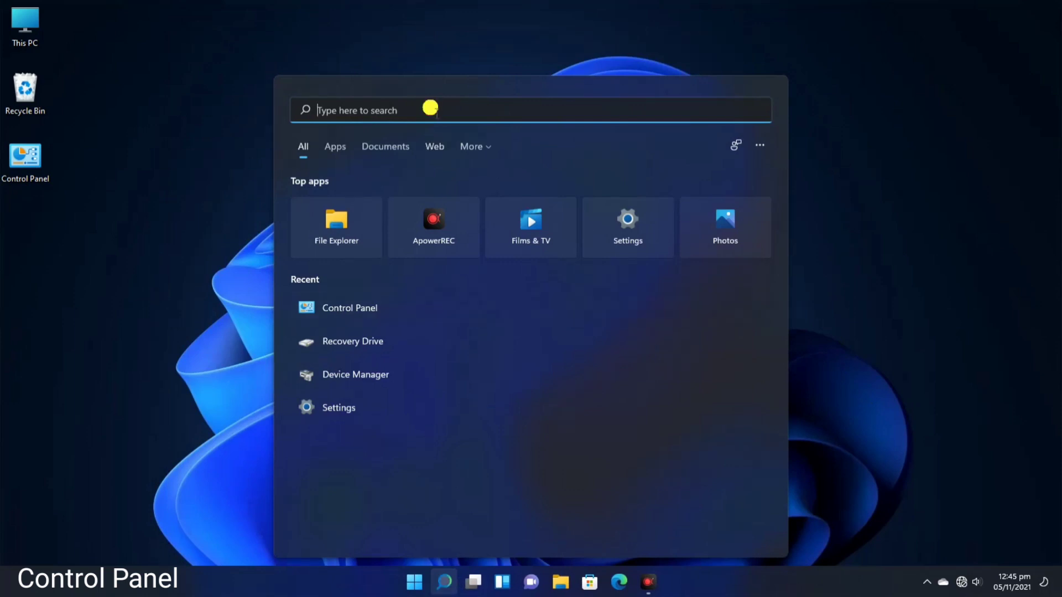
pyautogui.write('control')
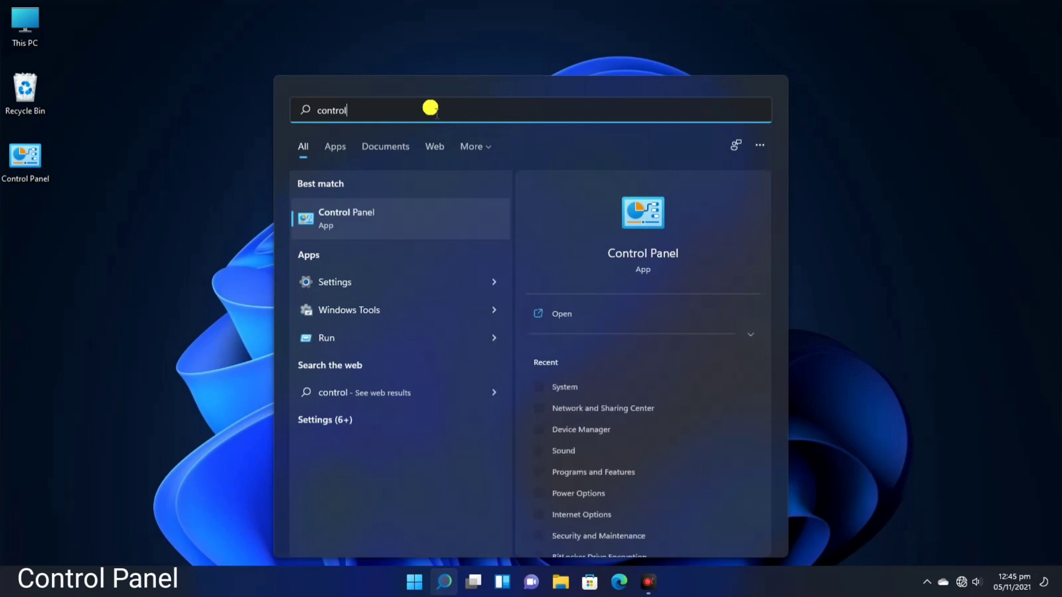
pyautogui.write(' panel')
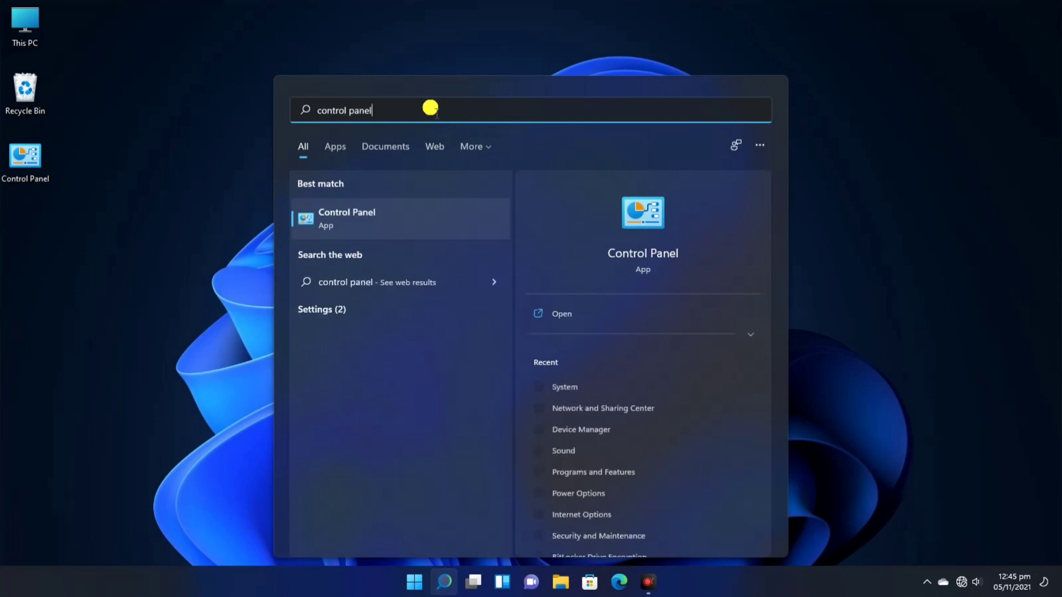
pyautogui.press('Return')
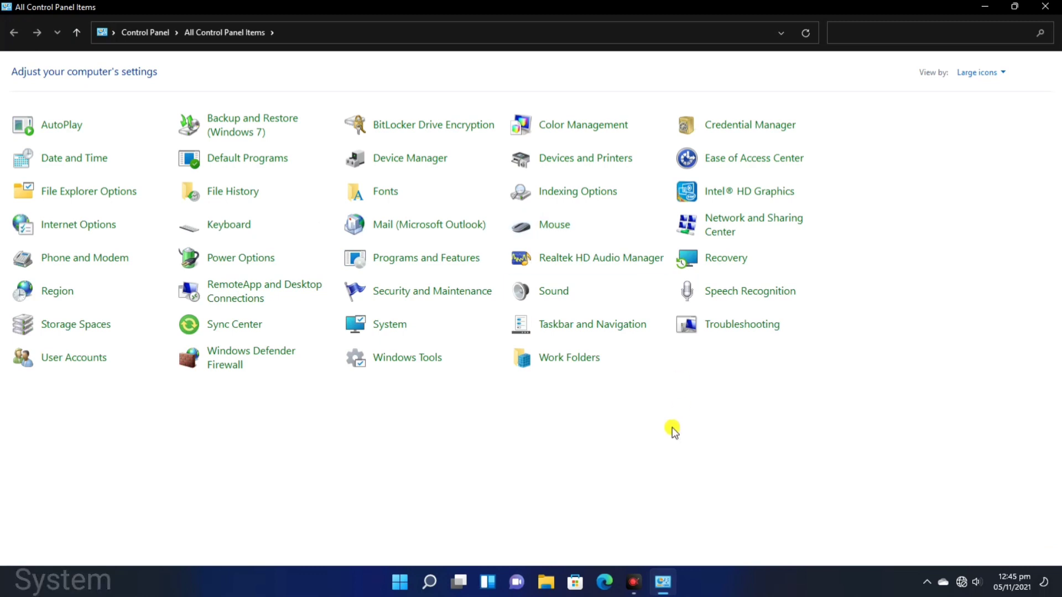
# - Open System from Control Panel and scroll the main System page down to Troubleshoot
pyautogui.click(391, 331)
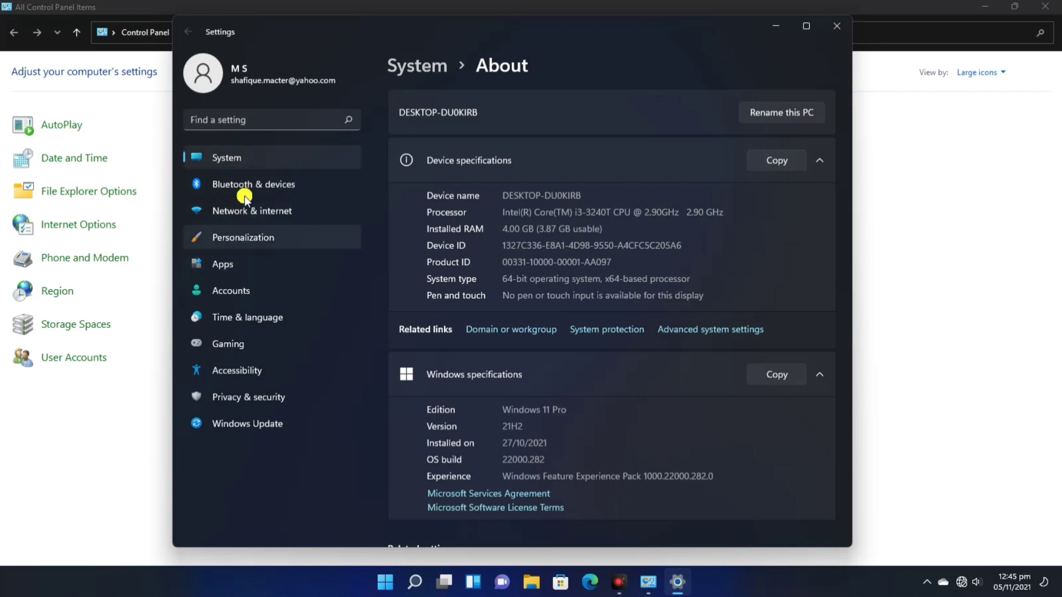
pyautogui.click(417, 65)
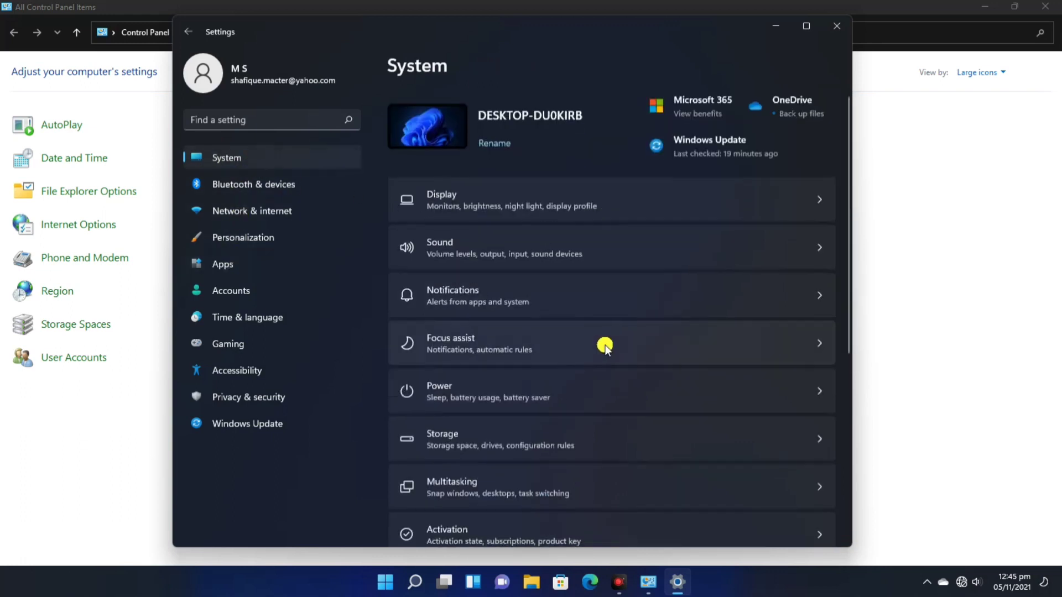
pyautogui.scroll(-3, 604, 344)
pyautogui.scroll(-3, 605, 344)
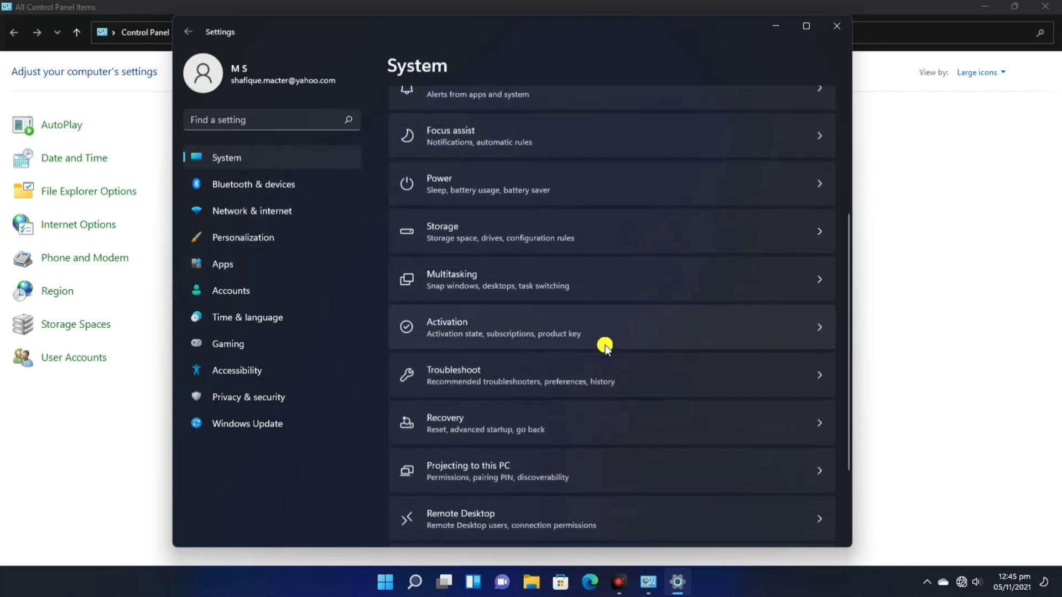
# - In Troubleshoot, keep the recommended troubleshooter preference on Ask me before running
pyautogui.click(817, 307)
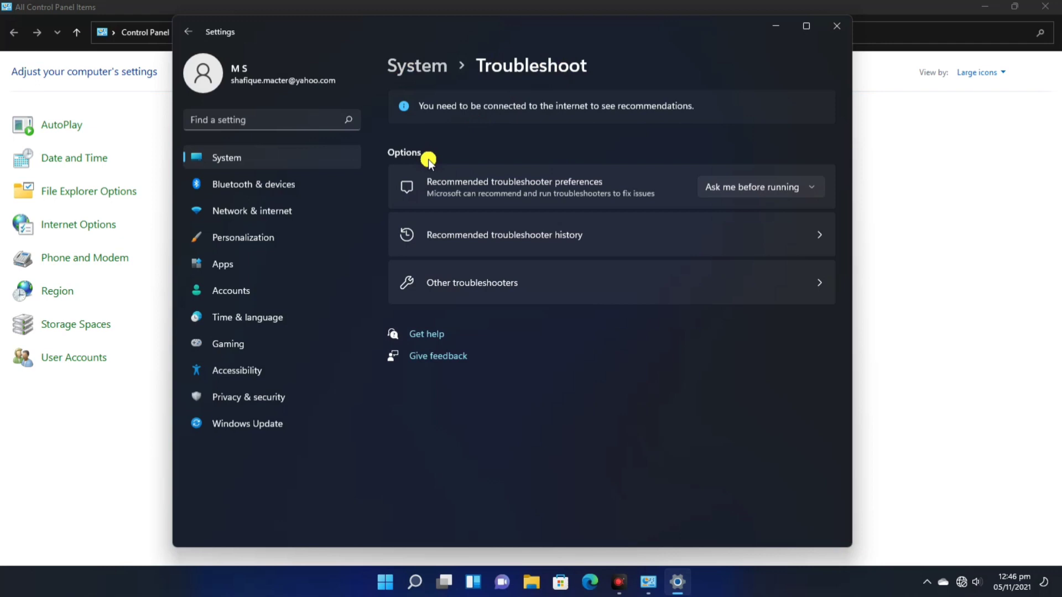
pyautogui.click(750, 186)
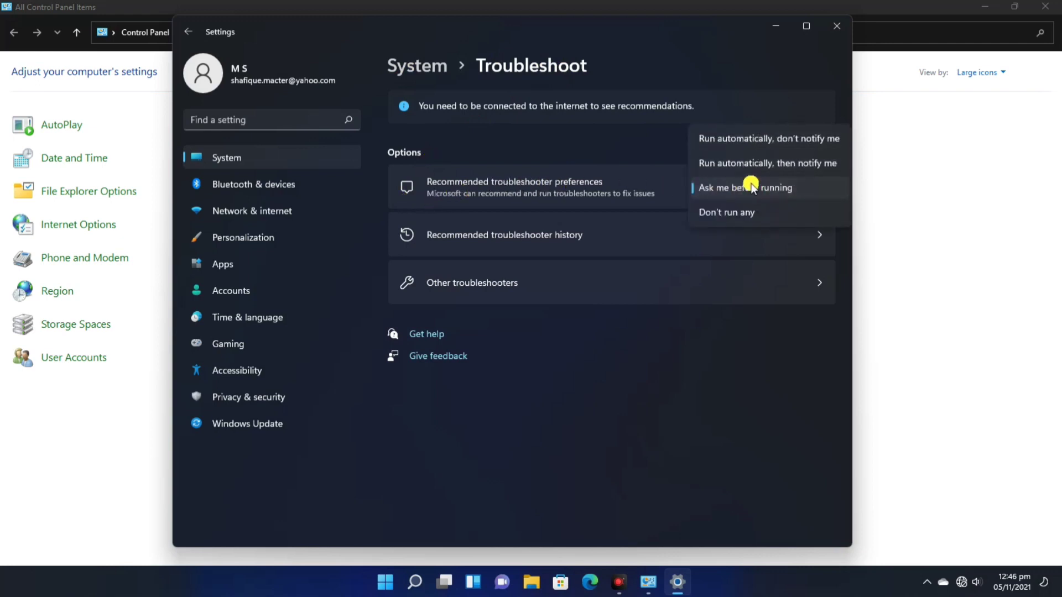
pyautogui.click(752, 187)
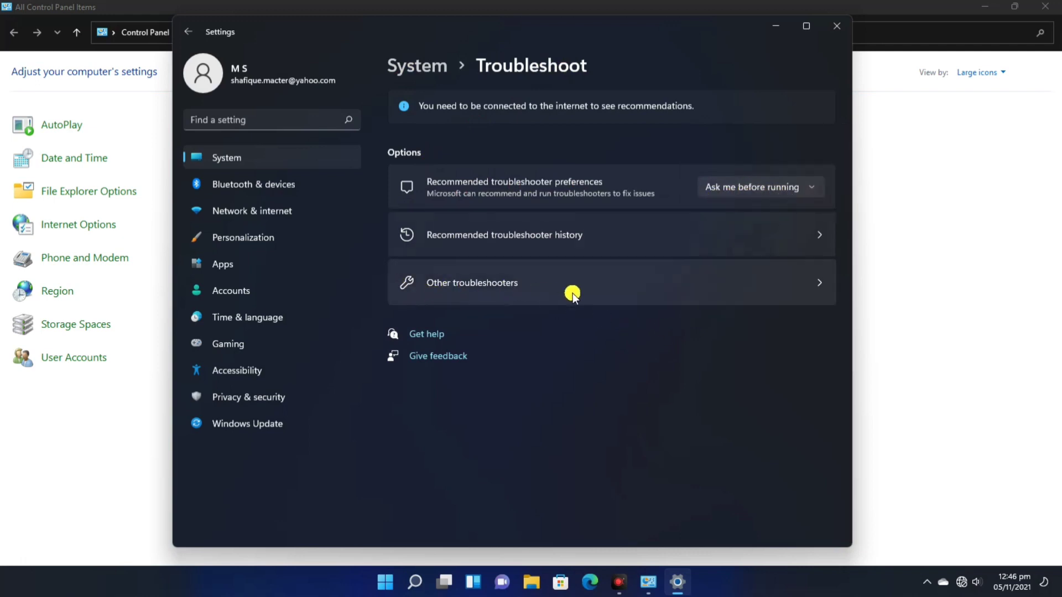
# - Browse the Other troubleshooters list, including Internet Connections and Playing Audio
pyautogui.click(817, 282)
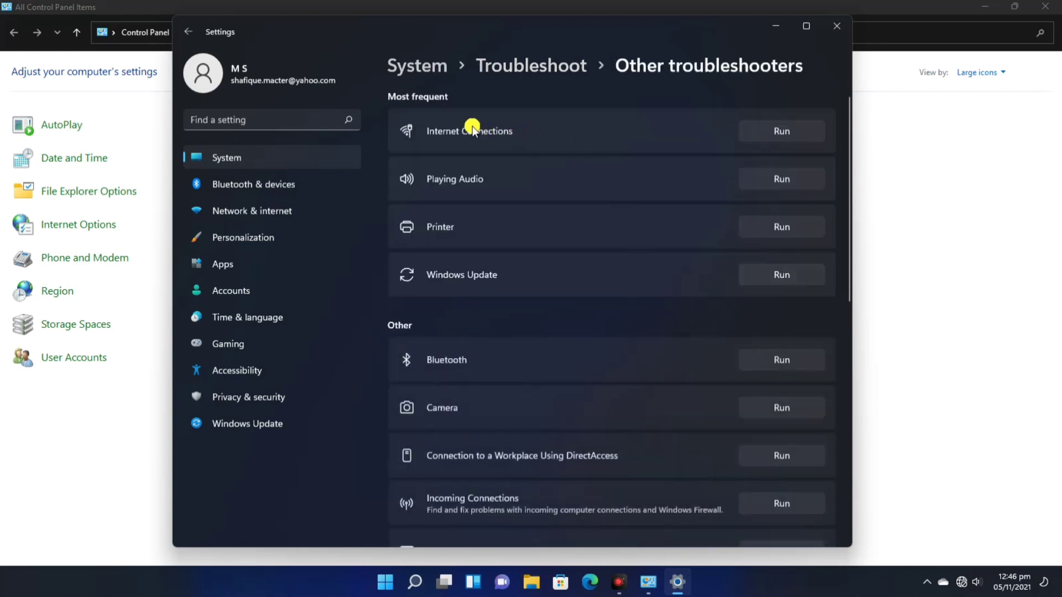
pyautogui.scroll(-7, 471, 128)
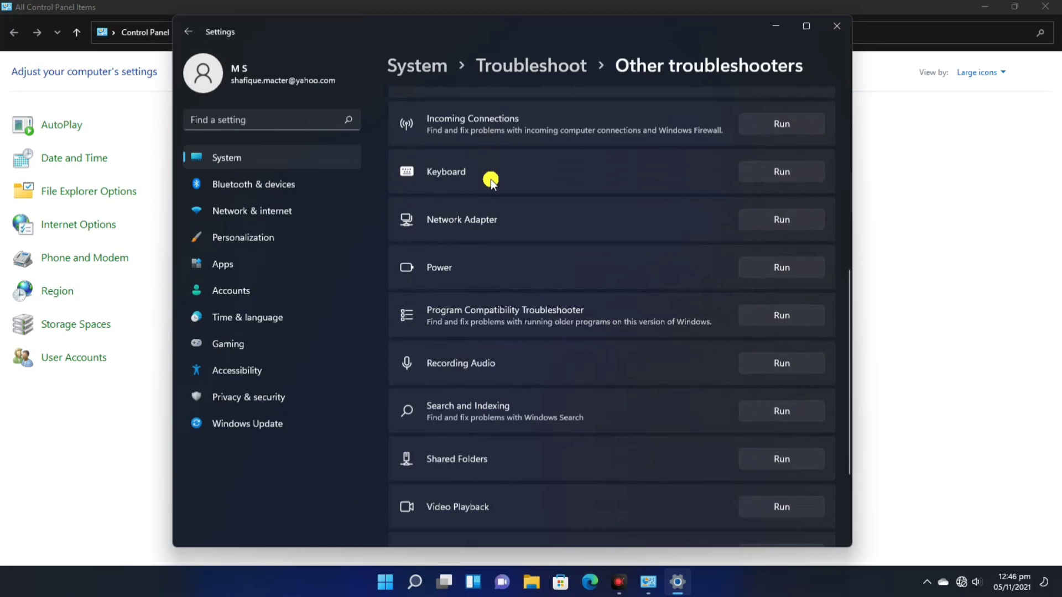
pyautogui.scroll(-3, 490, 179)
pyautogui.scroll(3, 490, 180)
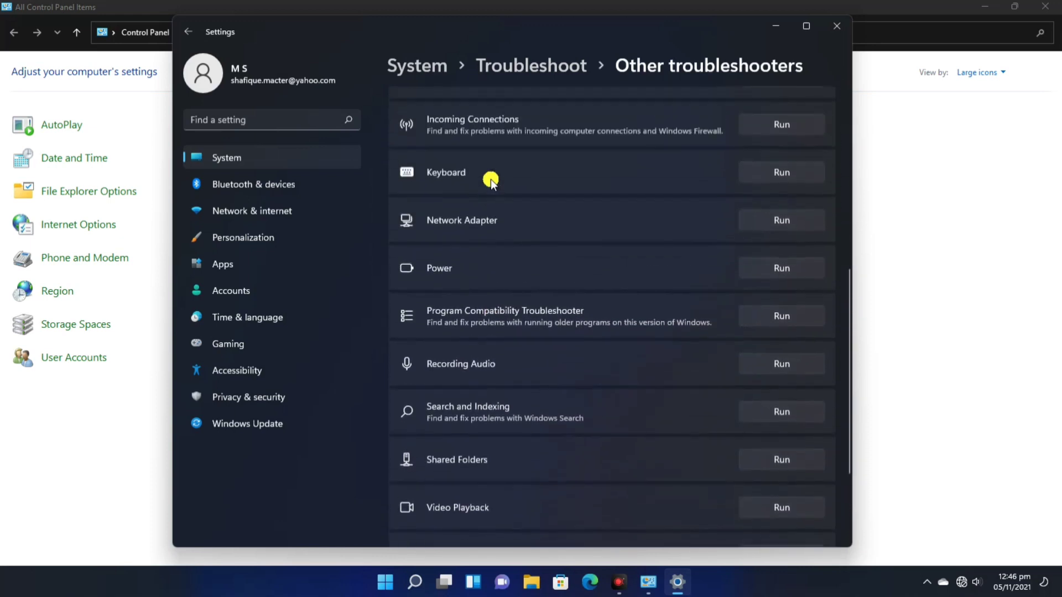
pyautogui.scroll(8, 598, 215)
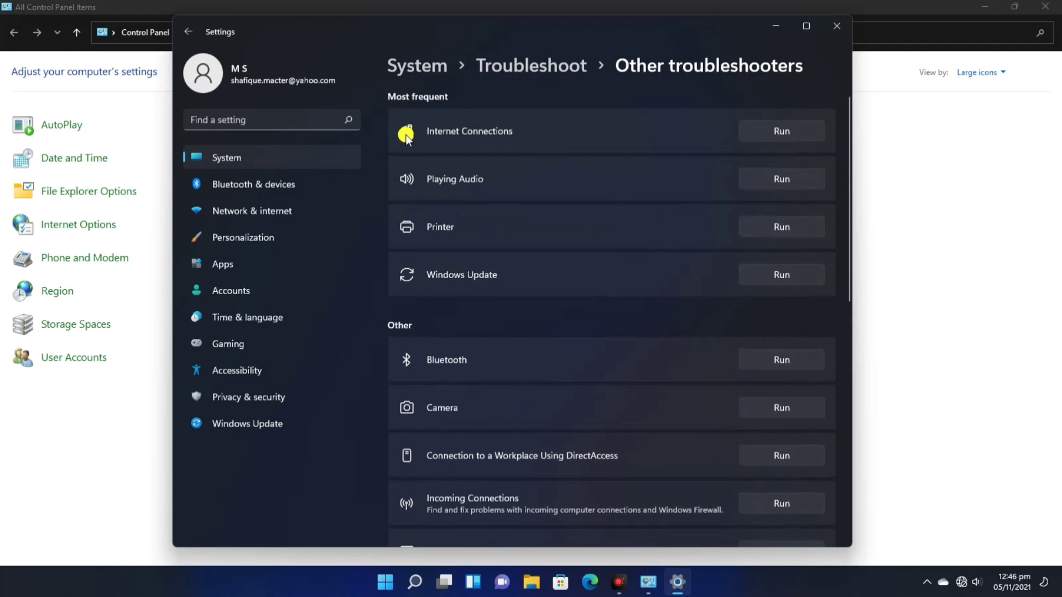
# - Run the Internet Connections troubleshooter on the internet connection; it couldn't identify the problem
pyautogui.click(779, 131)
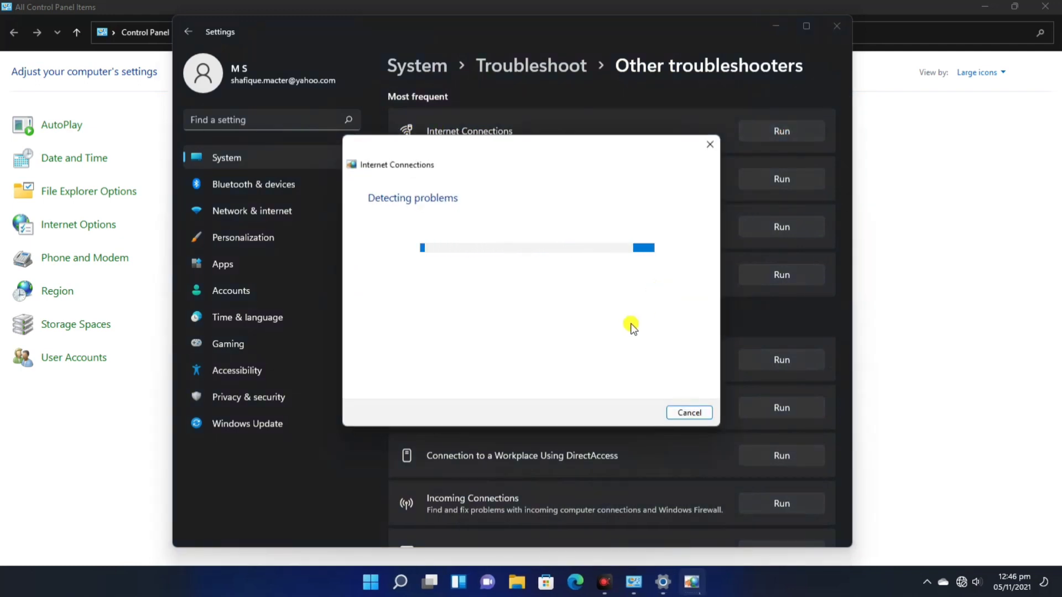
pyautogui.click(515, 286)
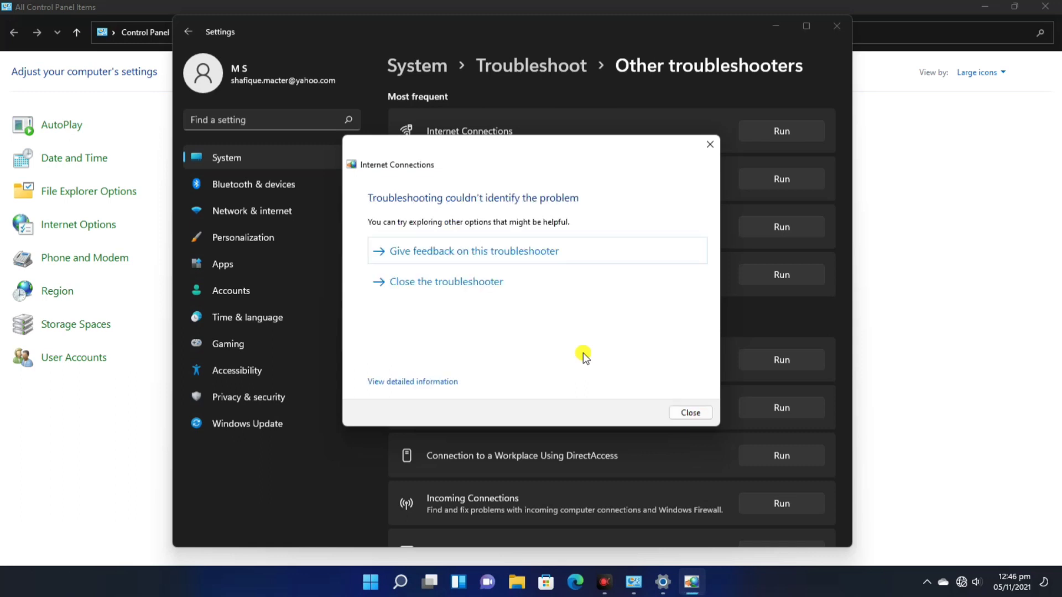
pyautogui.click(691, 412)
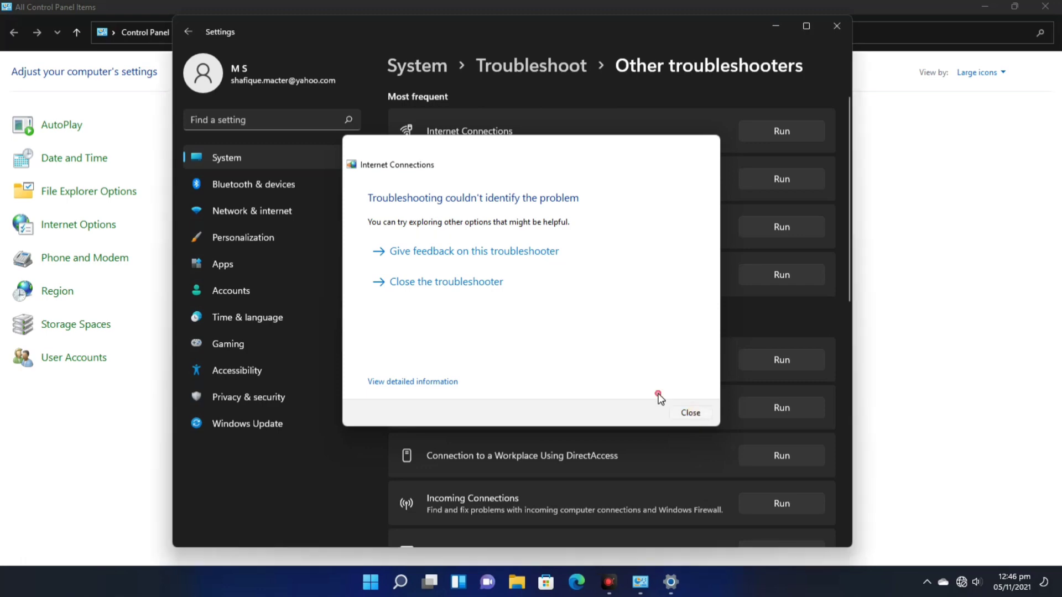
# - Run the Network Adapter troubleshooter on all network adapters; it finds no problem
pyautogui.scroll(-5, 595, 325)
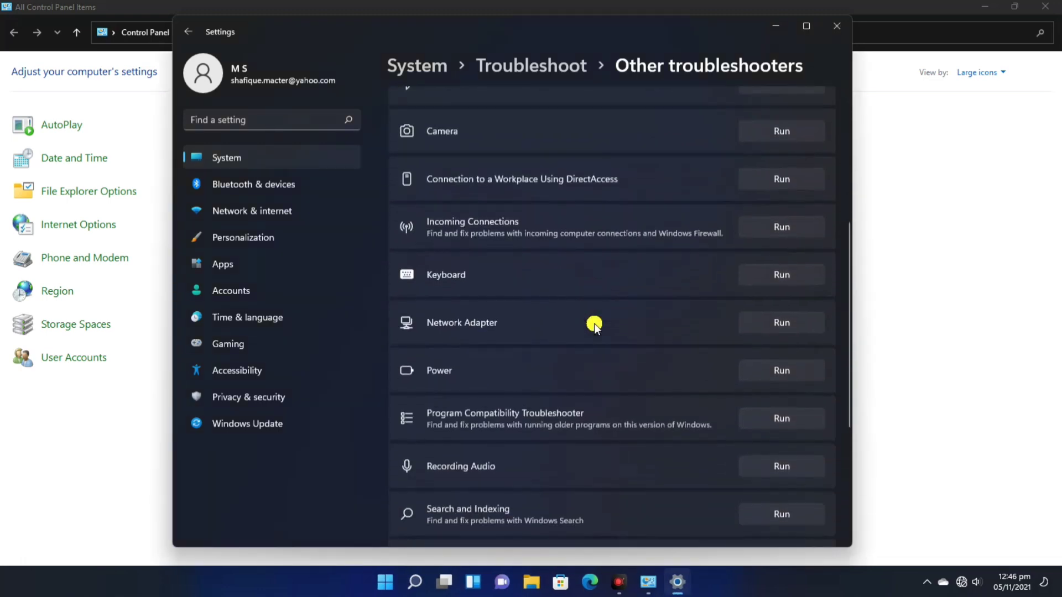
pyautogui.click(782, 323)
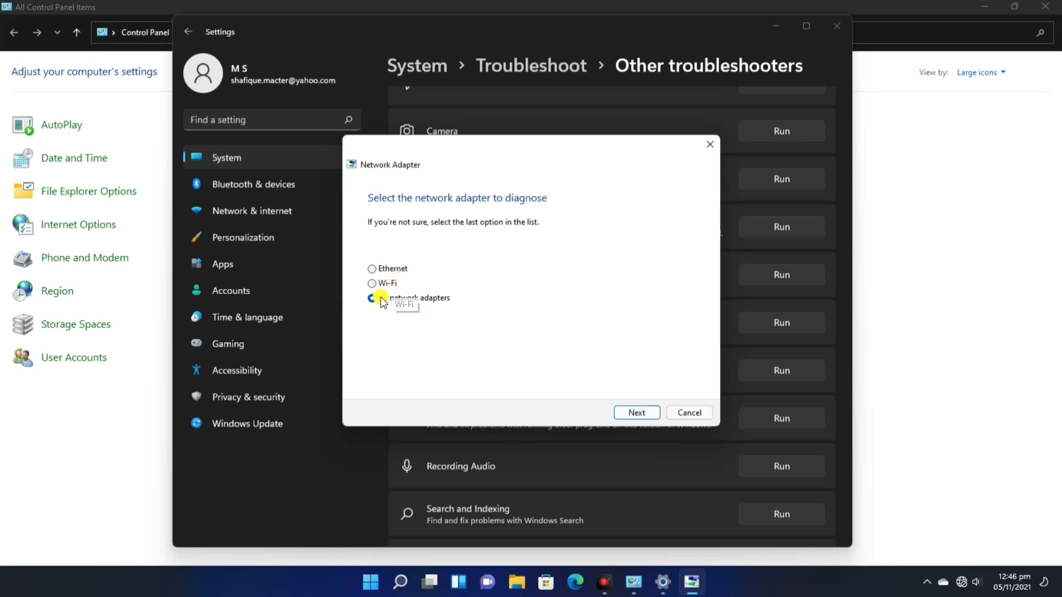
pyautogui.click(642, 413)
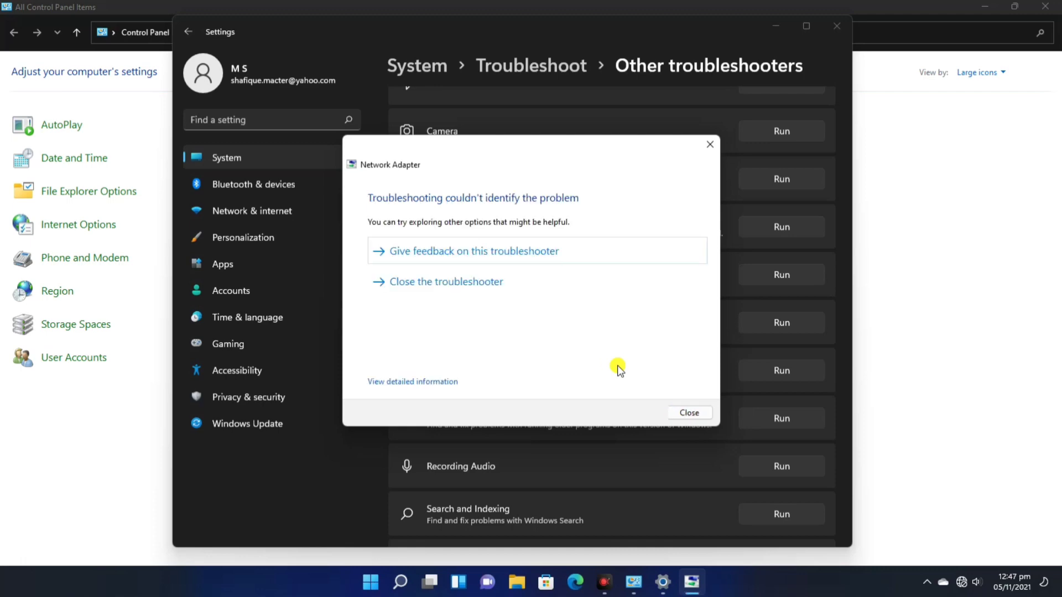
pyautogui.click(686, 414)
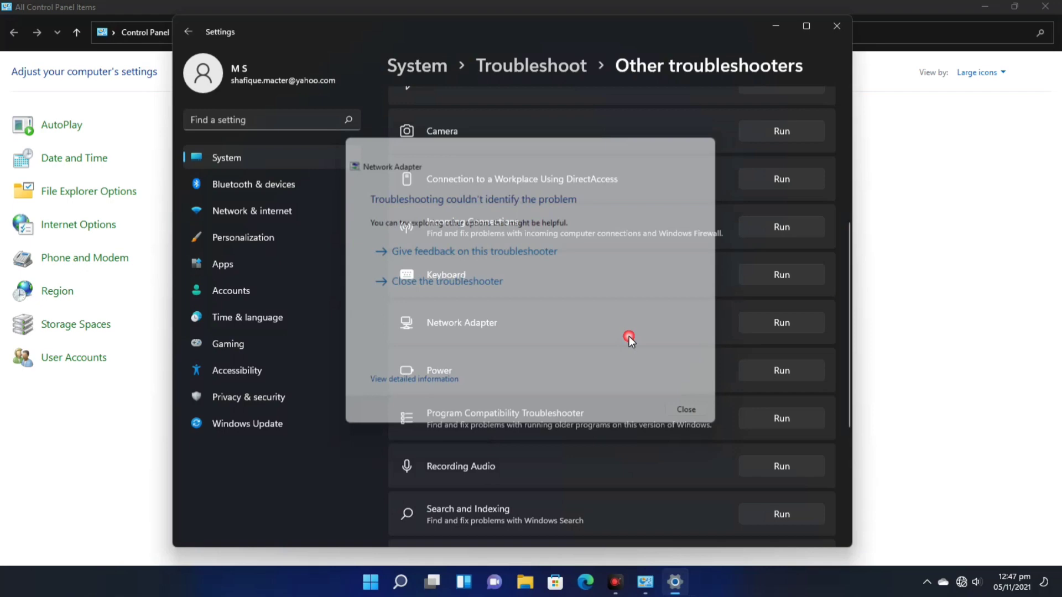
# - Close Settings and Control Panel, confirm Wi-Fi still shows No internet, and reopen Control Panel
pyautogui.click(835, 26)
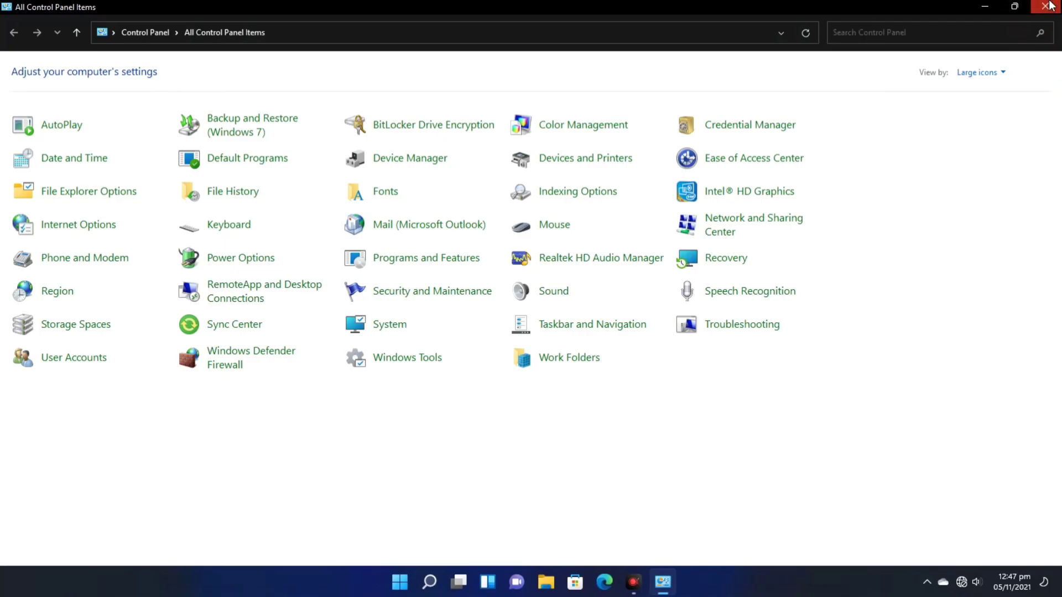
pyautogui.click(1045, 7)
pyautogui.click(960, 580)
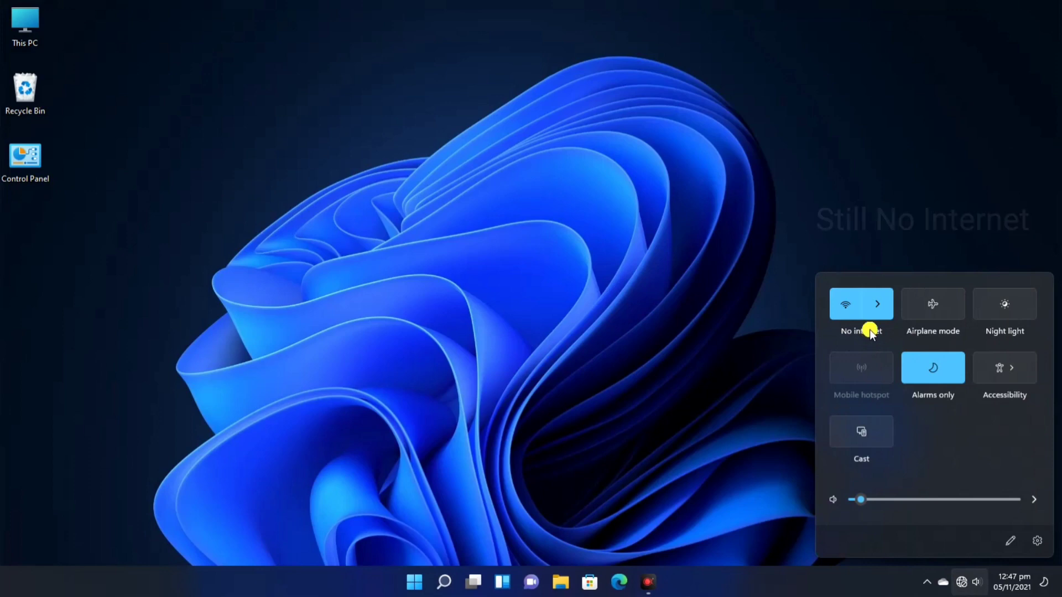
pyautogui.click(351, 345)
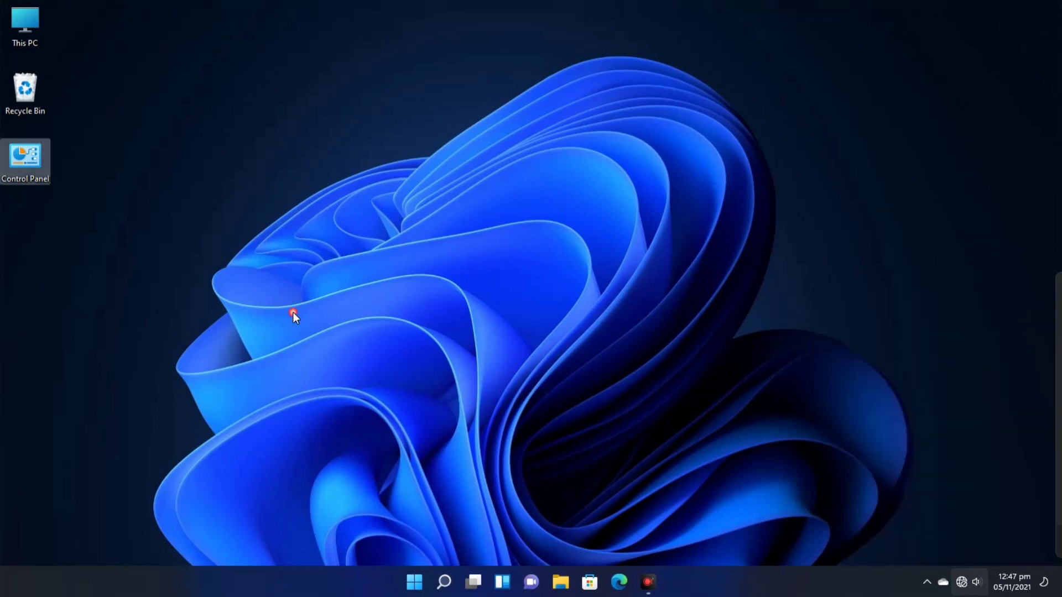
pyautogui.doubleClick(19, 160)
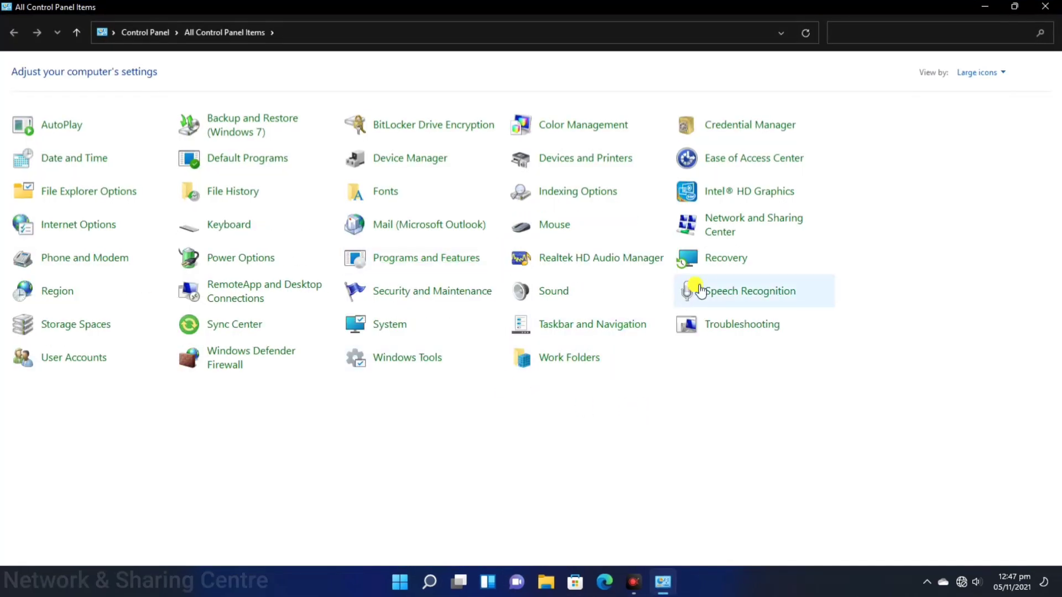
# - Tick Internet Protocol Version 4 (TCP/IPv4) in the TP-LINK_4334 Wi-Fi adapter properties and apply
pyautogui.click(733, 225)
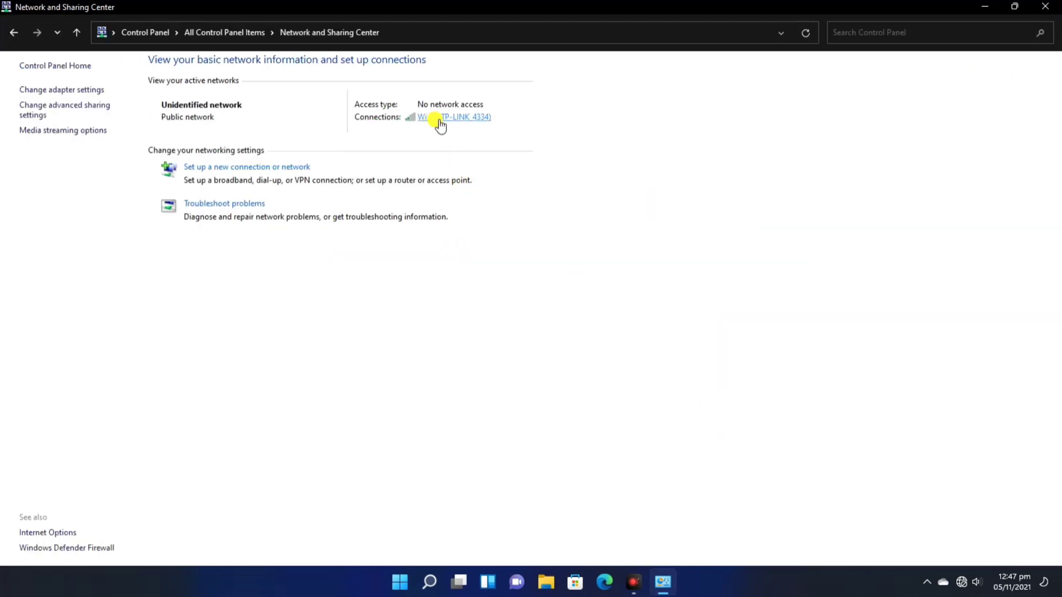
pyautogui.click(465, 118)
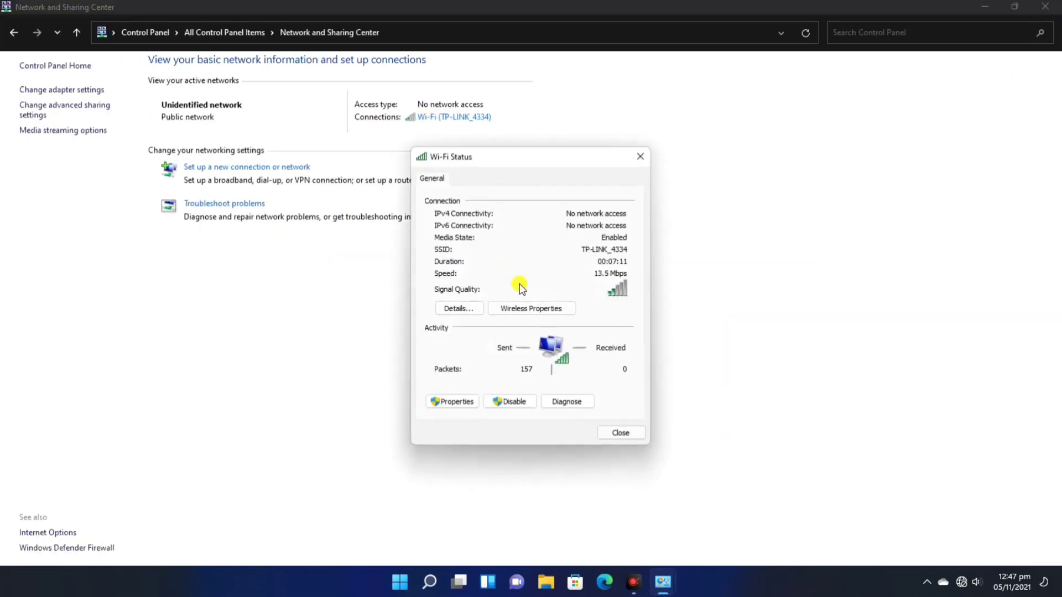
pyautogui.moveTo(577, 158); pyautogui.dragTo(832, 128)
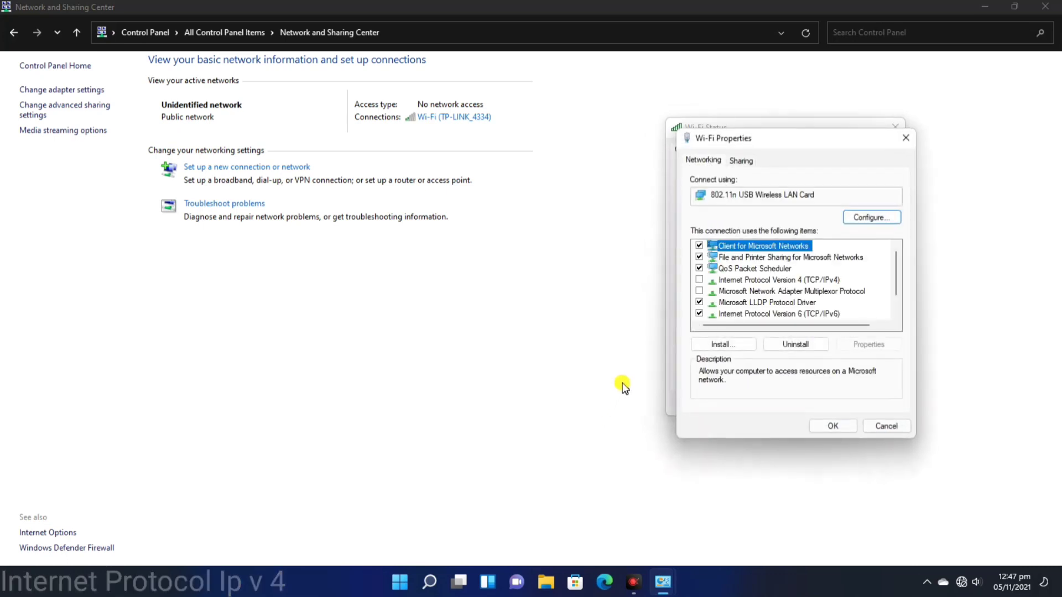
pyautogui.moveTo(801, 138); pyautogui.dragTo(549, 245)
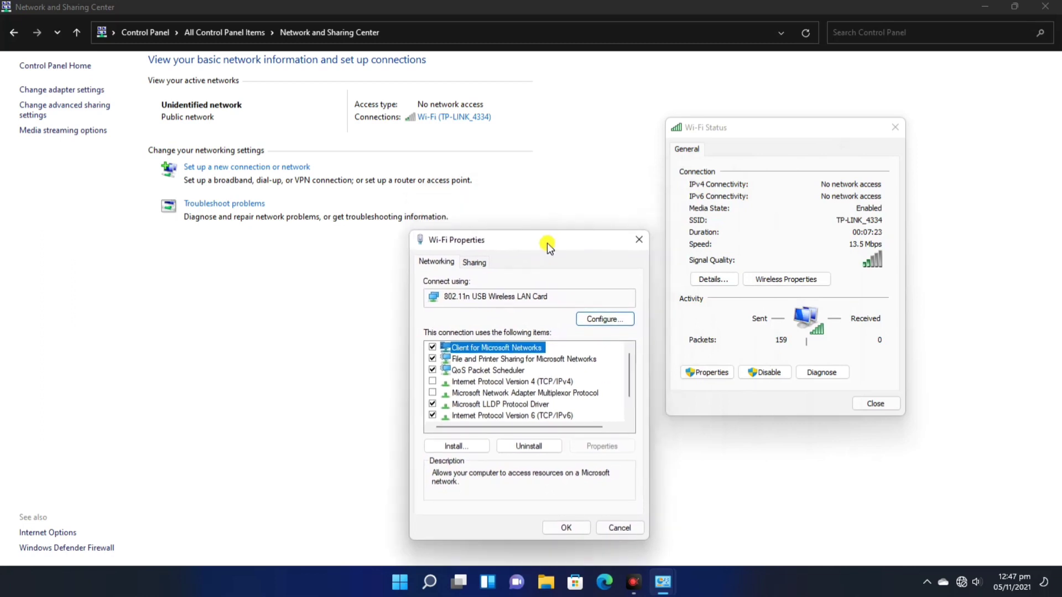
pyautogui.click(433, 404)
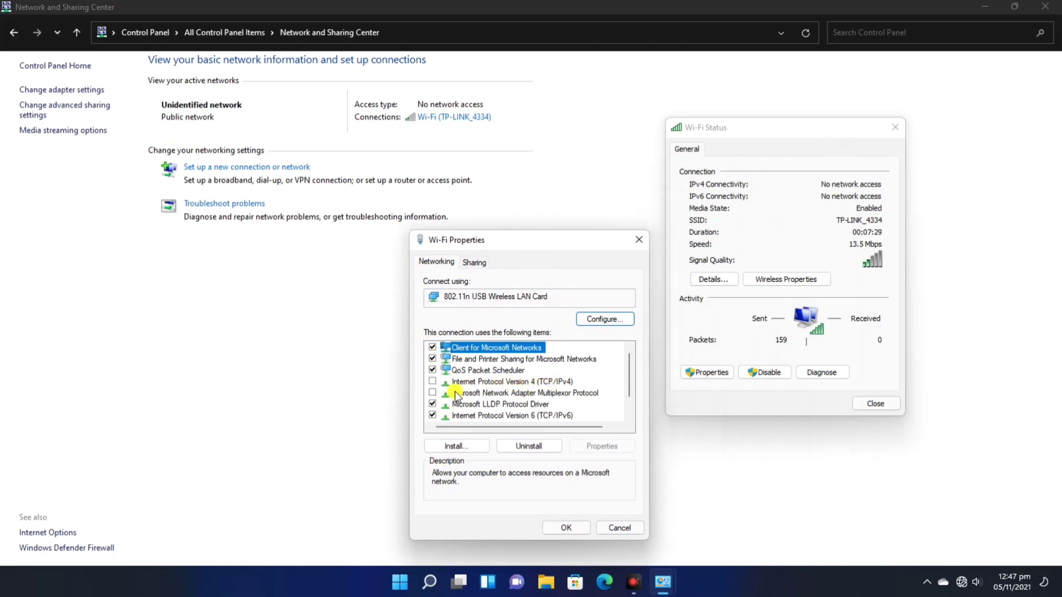
pyautogui.click(436, 381)
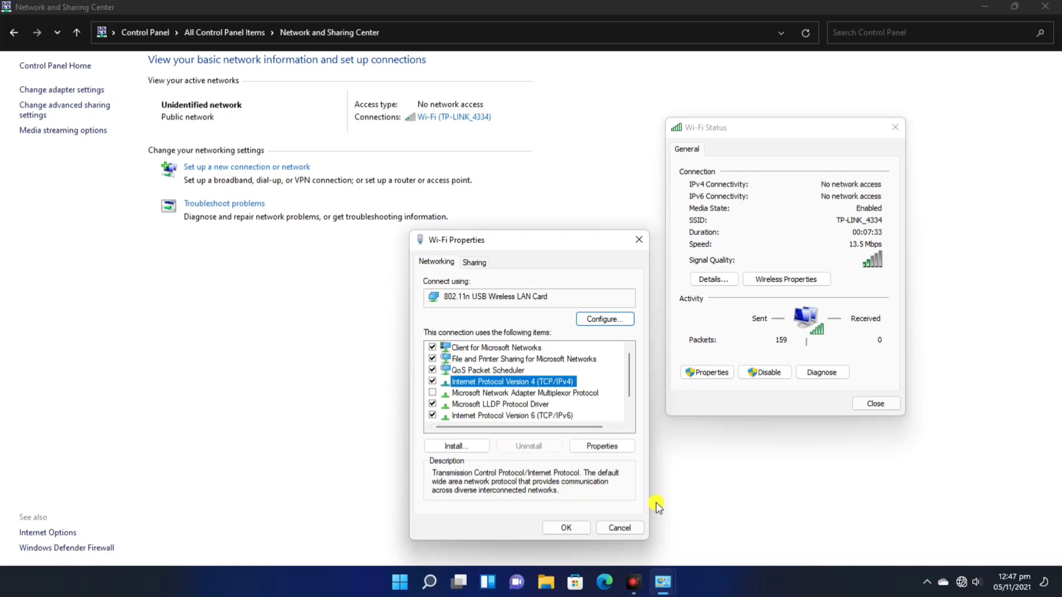
pyautogui.click(567, 530)
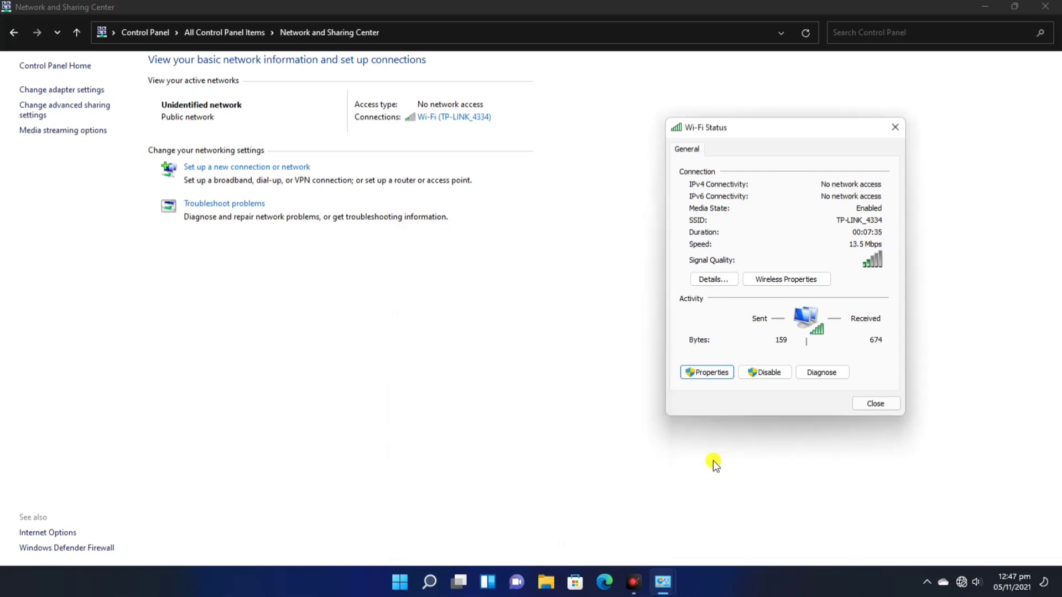
# - Close the network windows and confirm TP-LINK_4334 shows Internet access, Connected, secured in Wi-Fi settings
pyautogui.click(893, 405)
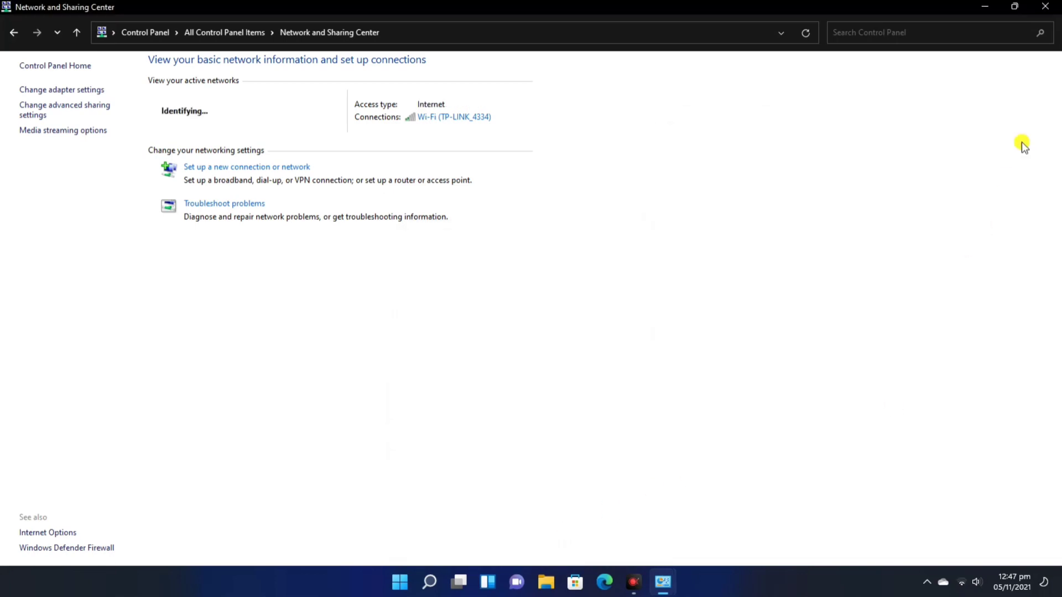
pyautogui.click(1048, 7)
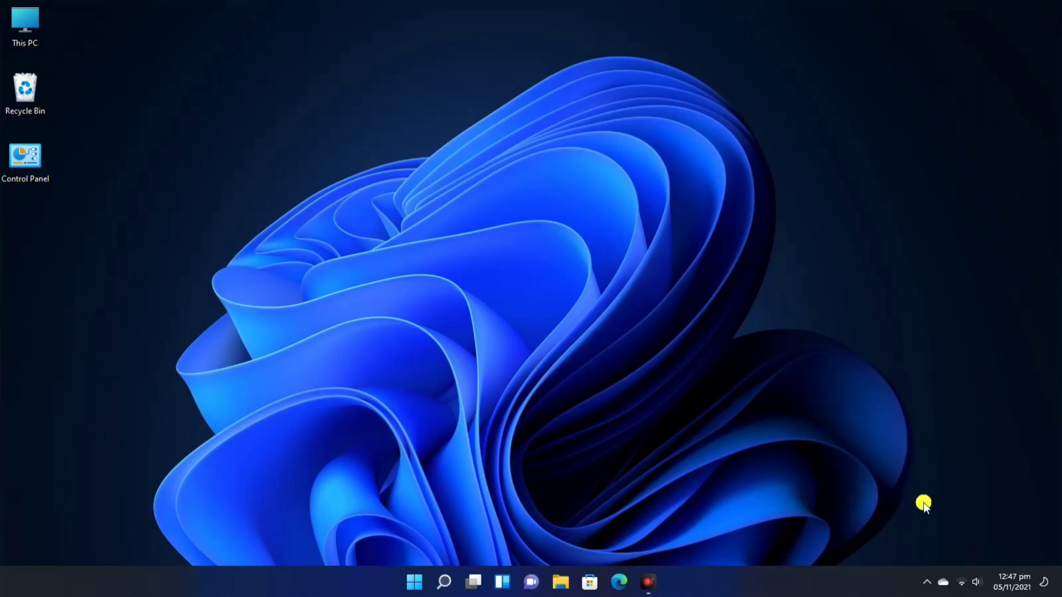
pyautogui.click(960, 586)
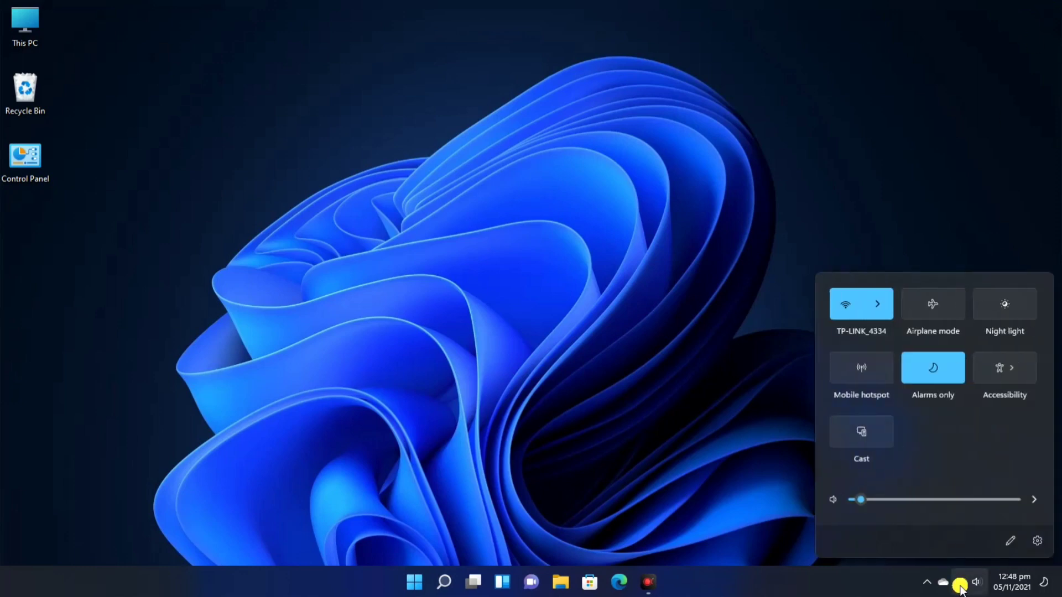
pyautogui.rightClick(857, 305)
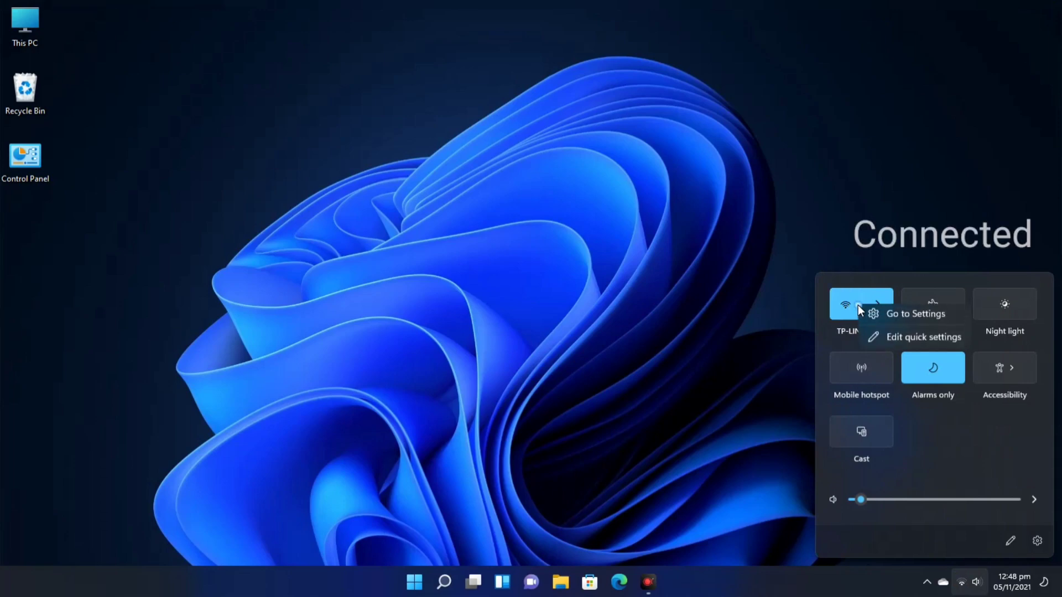
pyautogui.click(892, 317)
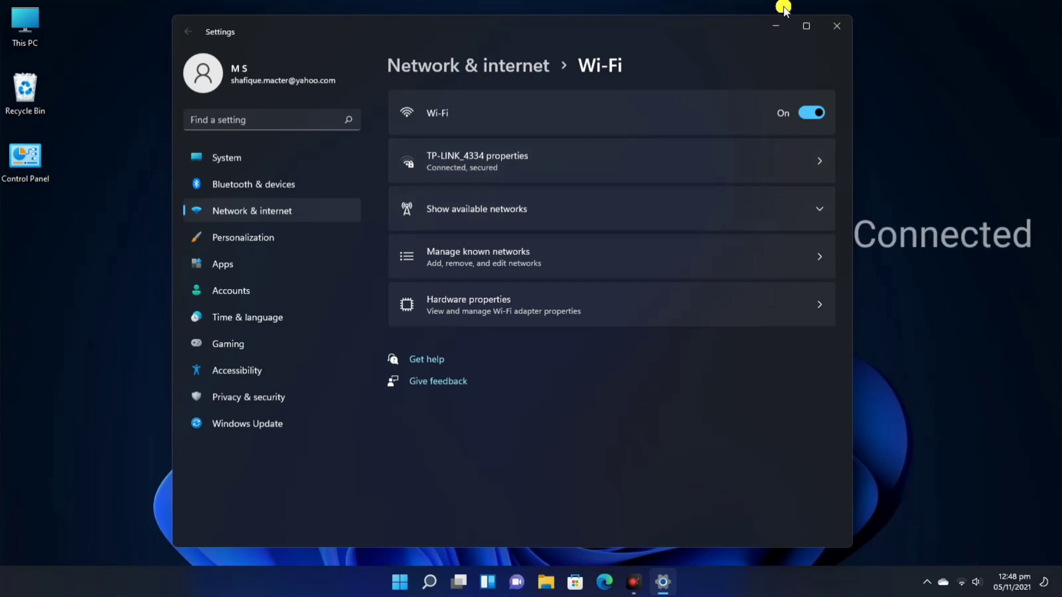
pyautogui.click(845, 26)
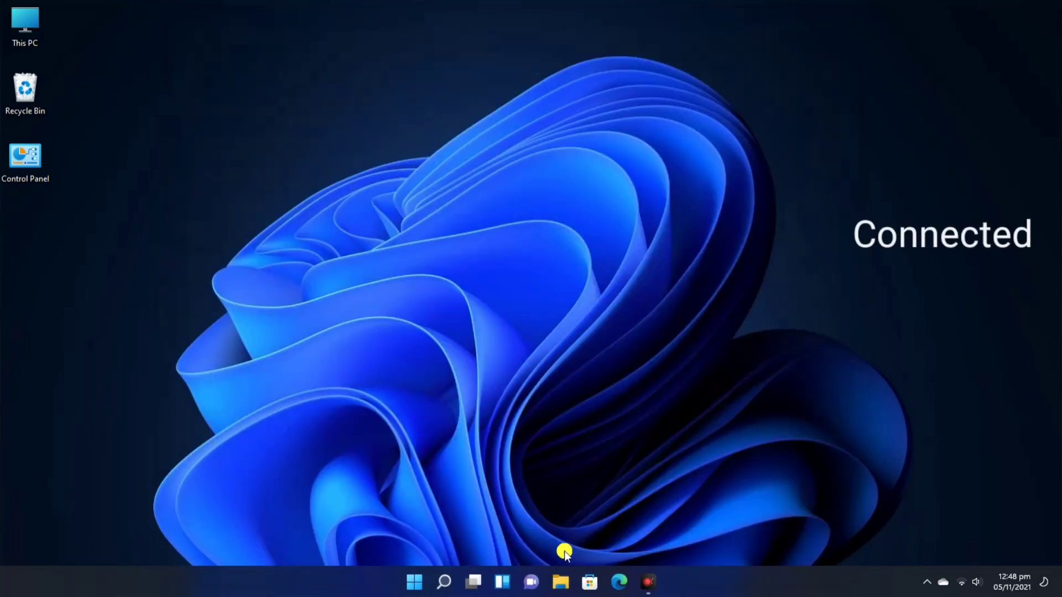